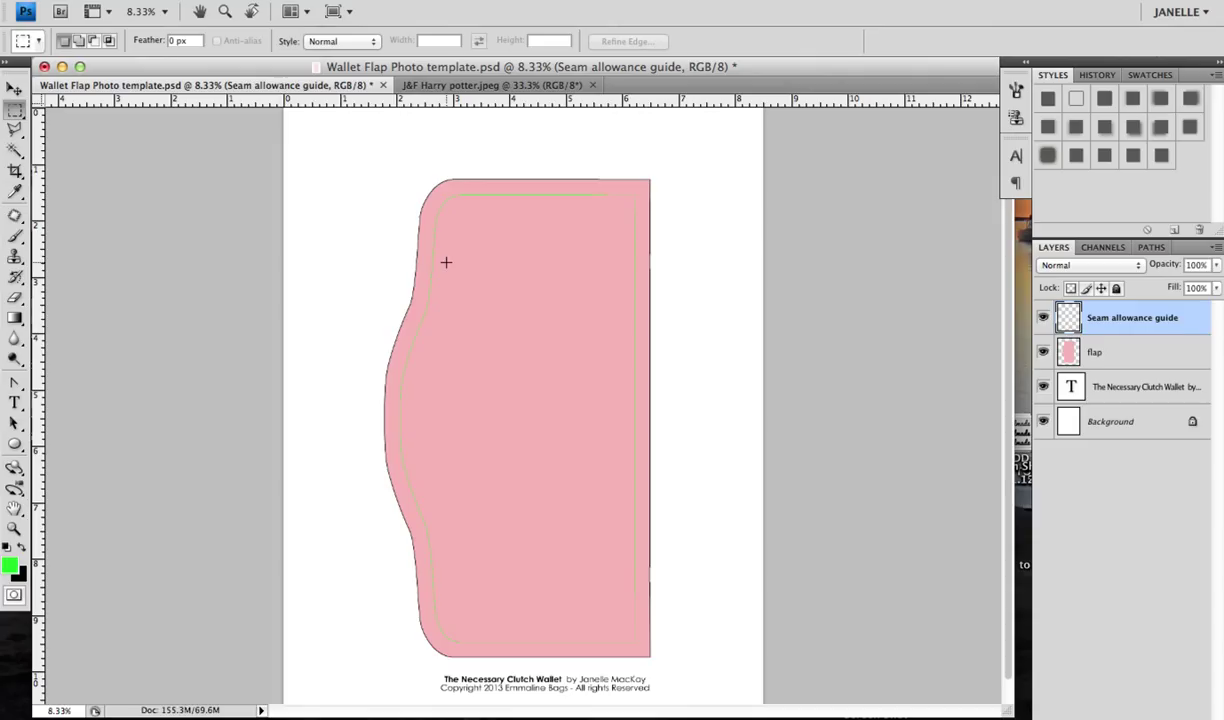
Toggle the Seam allowance guide off and back on, then select the flap layer
left_click(461, 88)
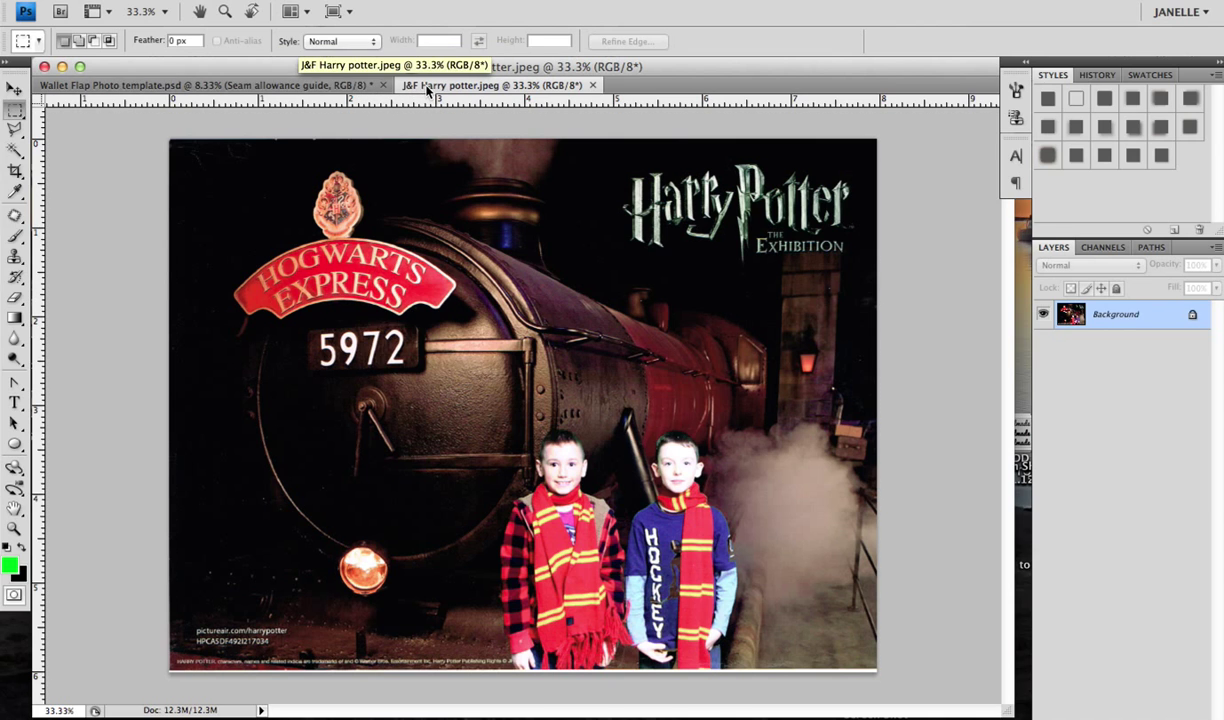
left_click(147, 84)
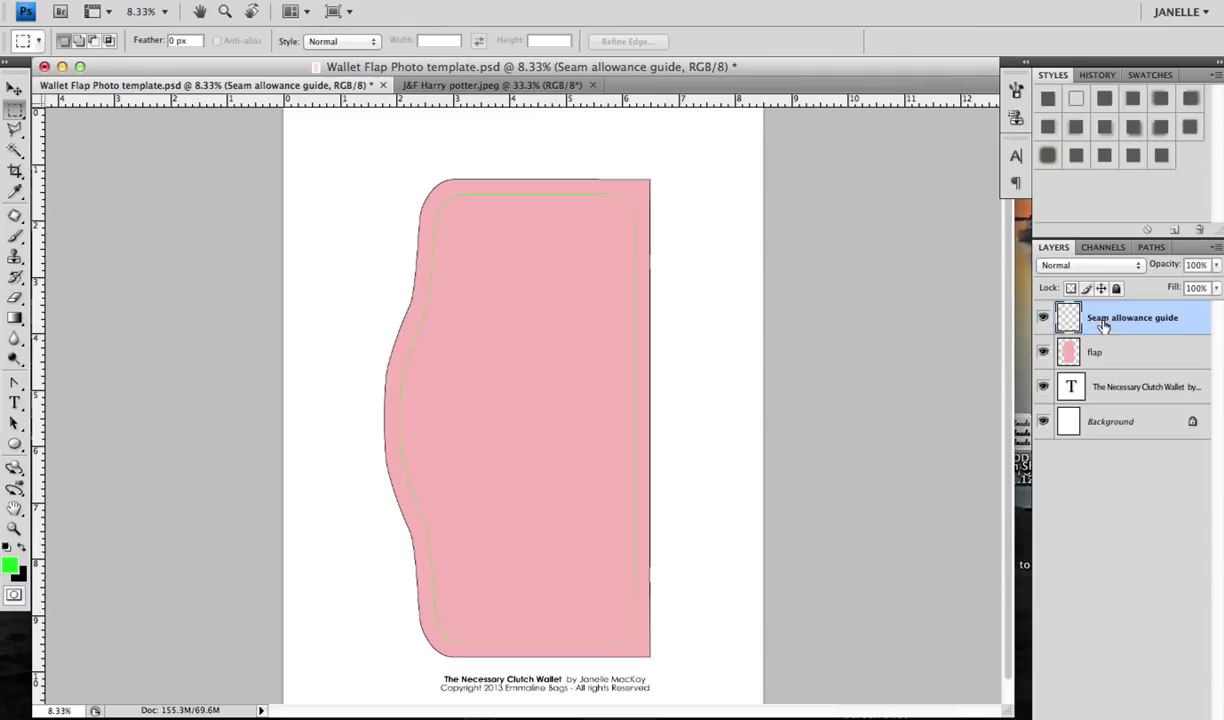
left_click(1043, 318)
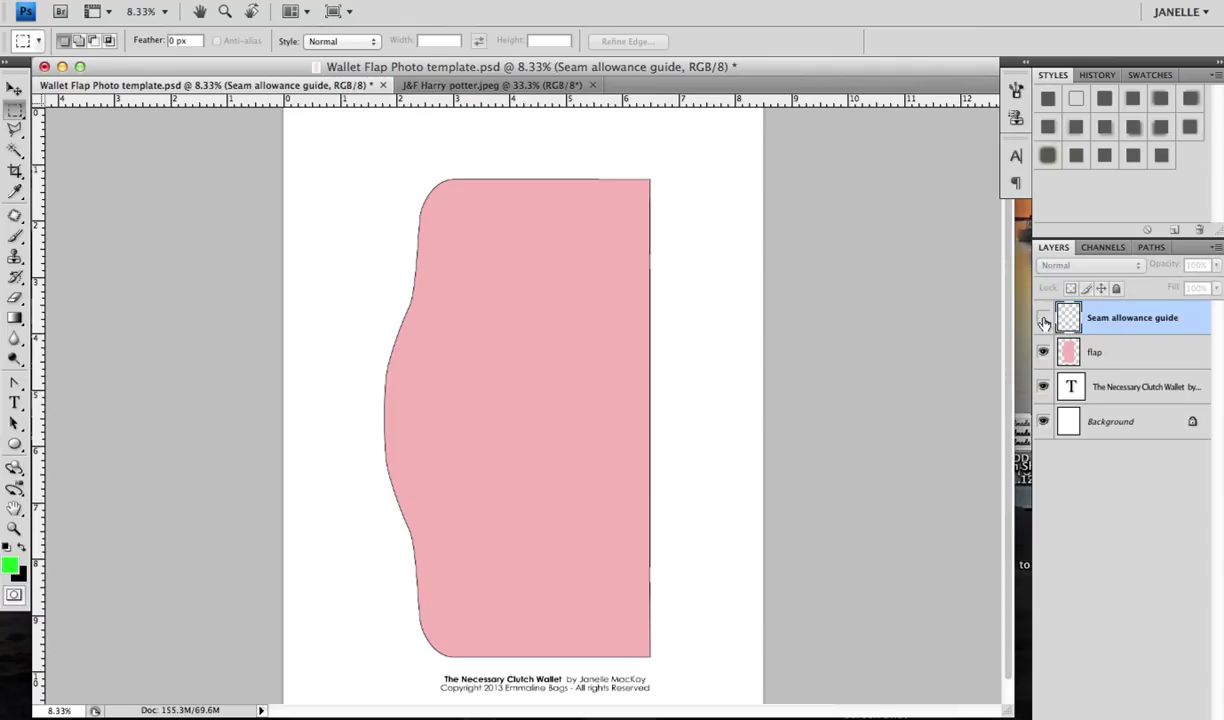
left_click(1043, 318)
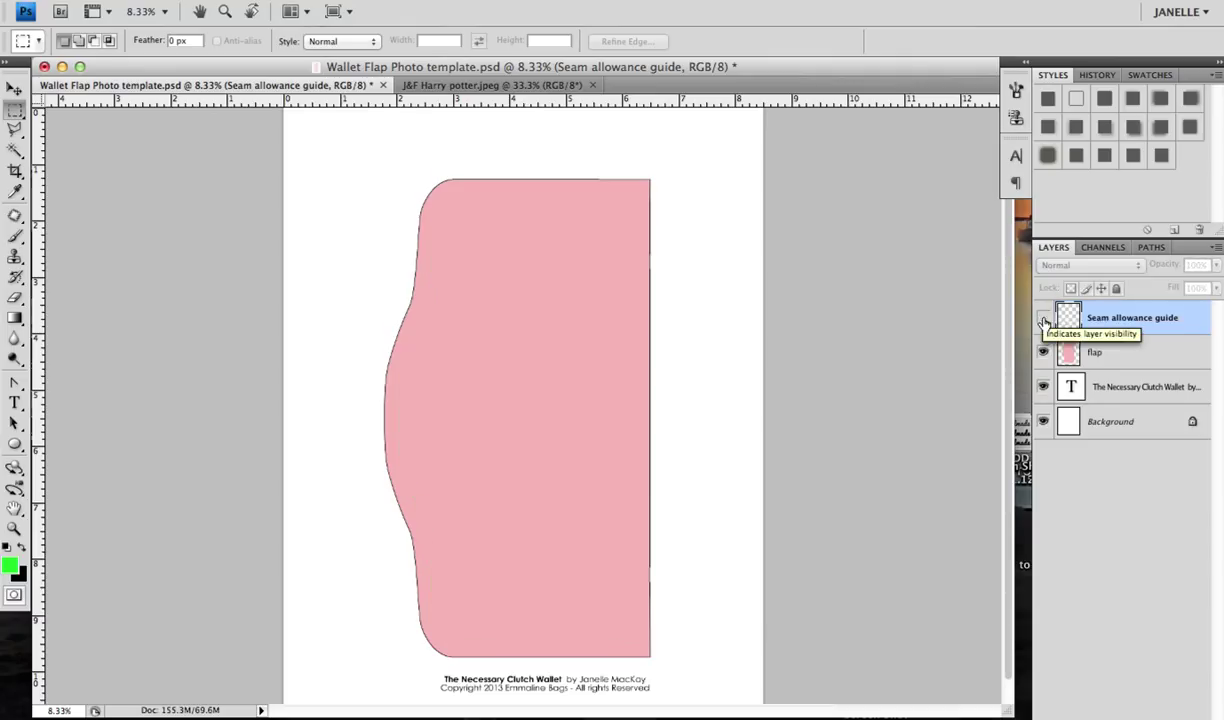
left_click(1043, 319)
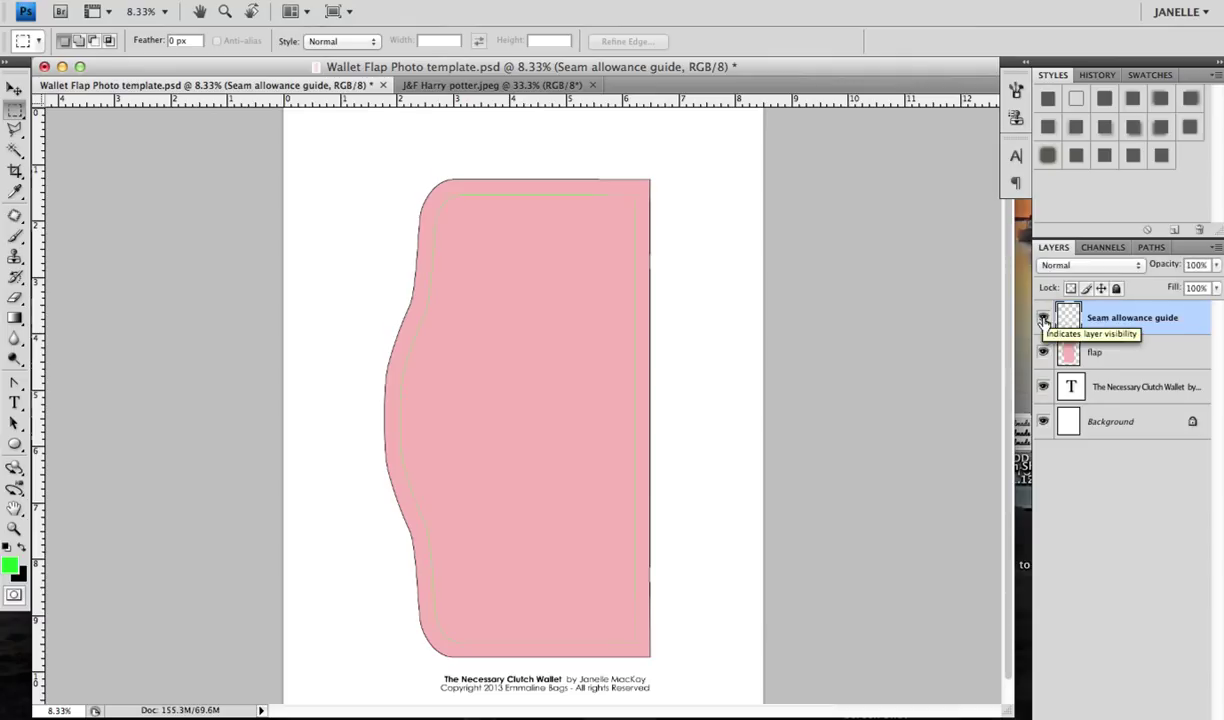
left_click(1126, 356)
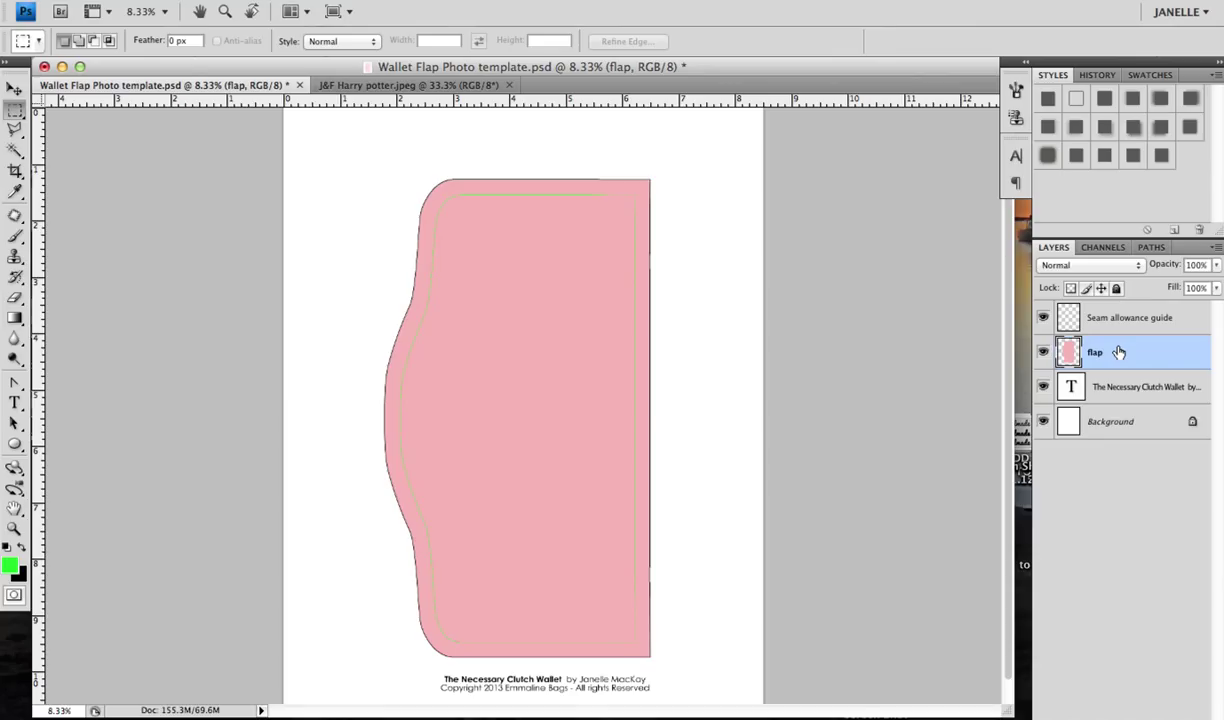
Drag the Harry Potter train photo with the Move tool onto the wallet flap template as Layer 1
left_click(355, 86)
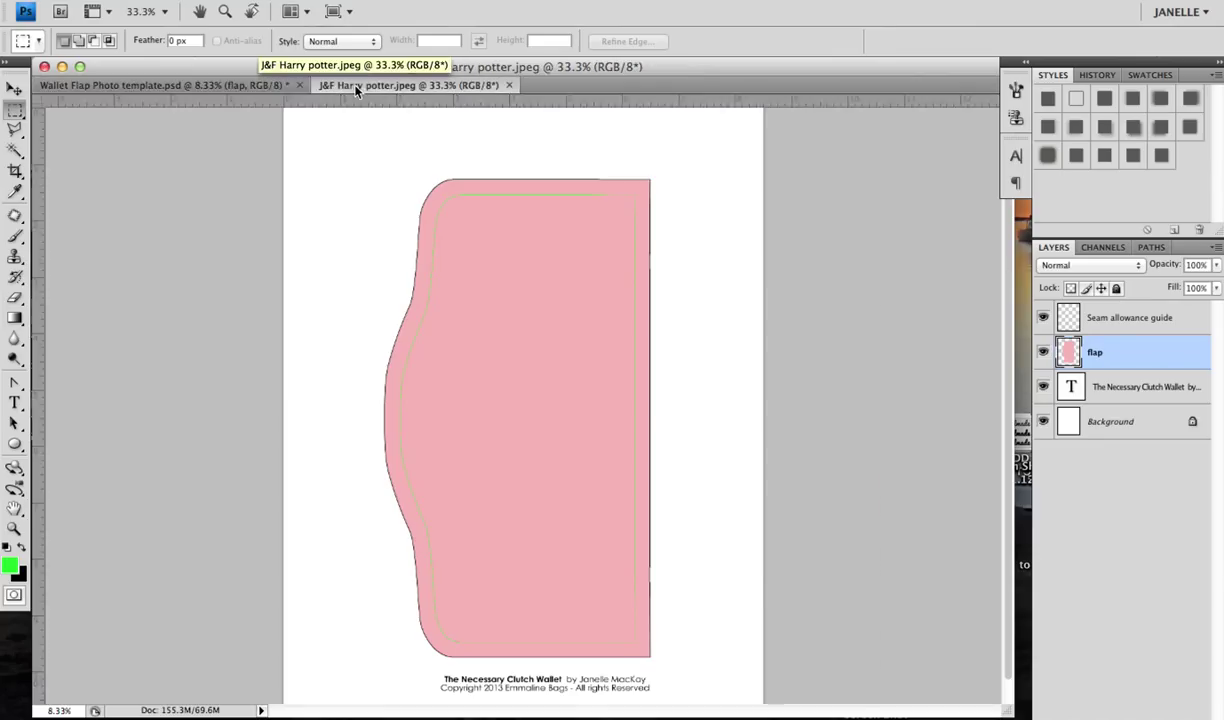
left_click(15, 91)
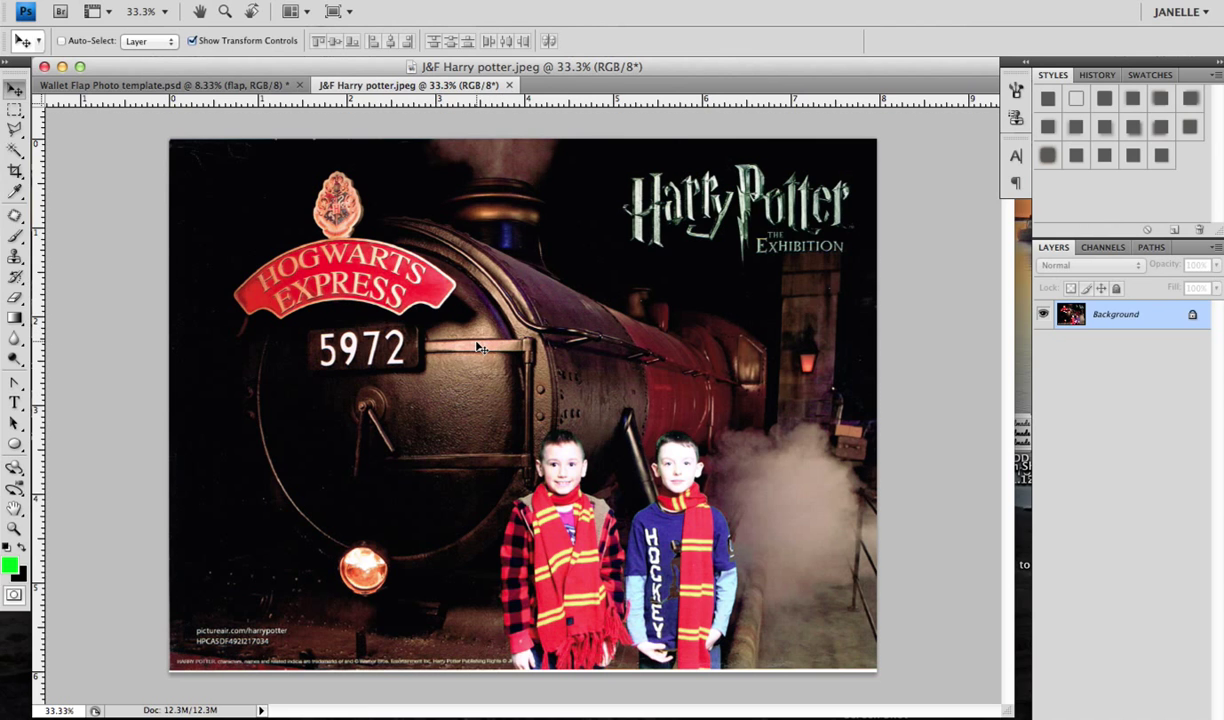
left_click(257, 86)
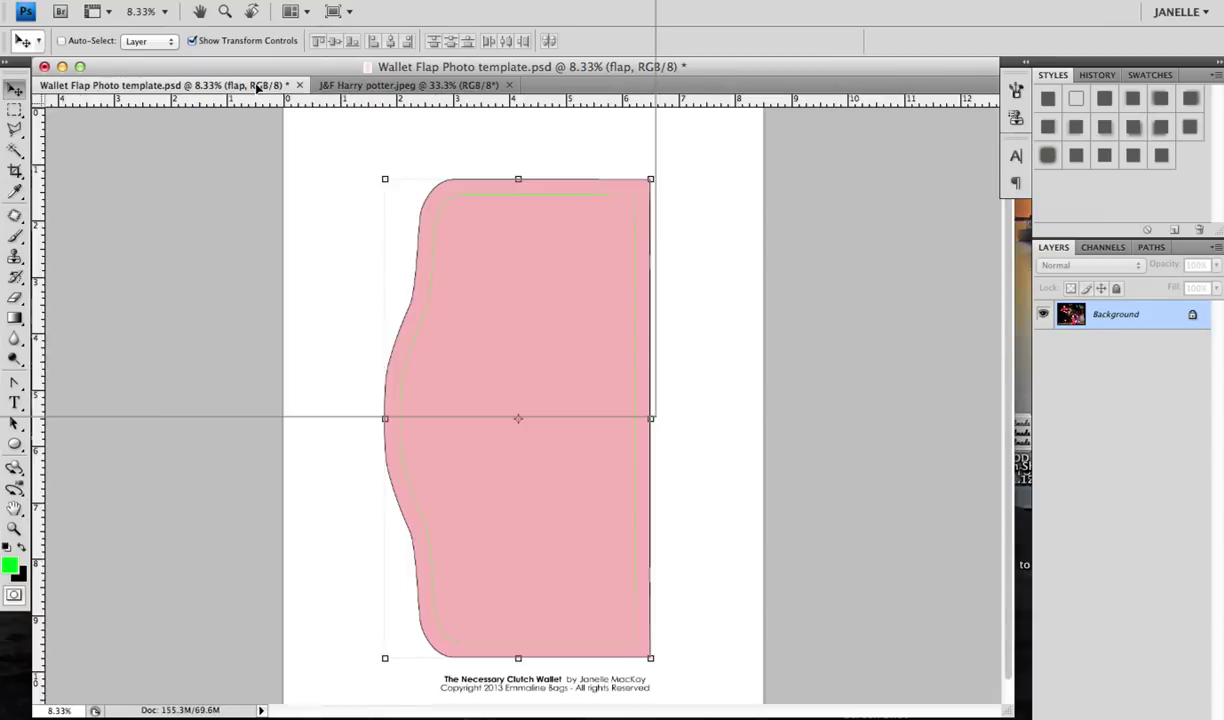
left_click_drag(257, 86, 478, 356)
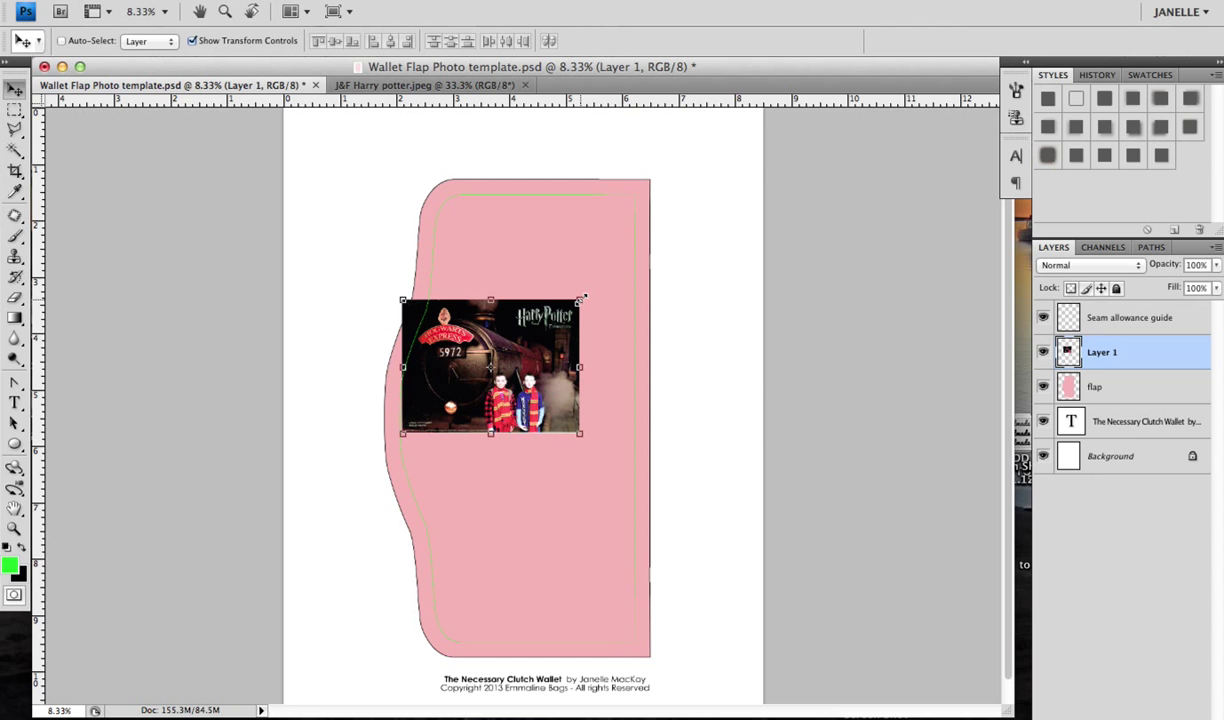
Scale up Layer 1's photo, rotate it 90° CW via Edit > Transform, and drag it over the flap
left_click_drag(583, 297, 781, 205)
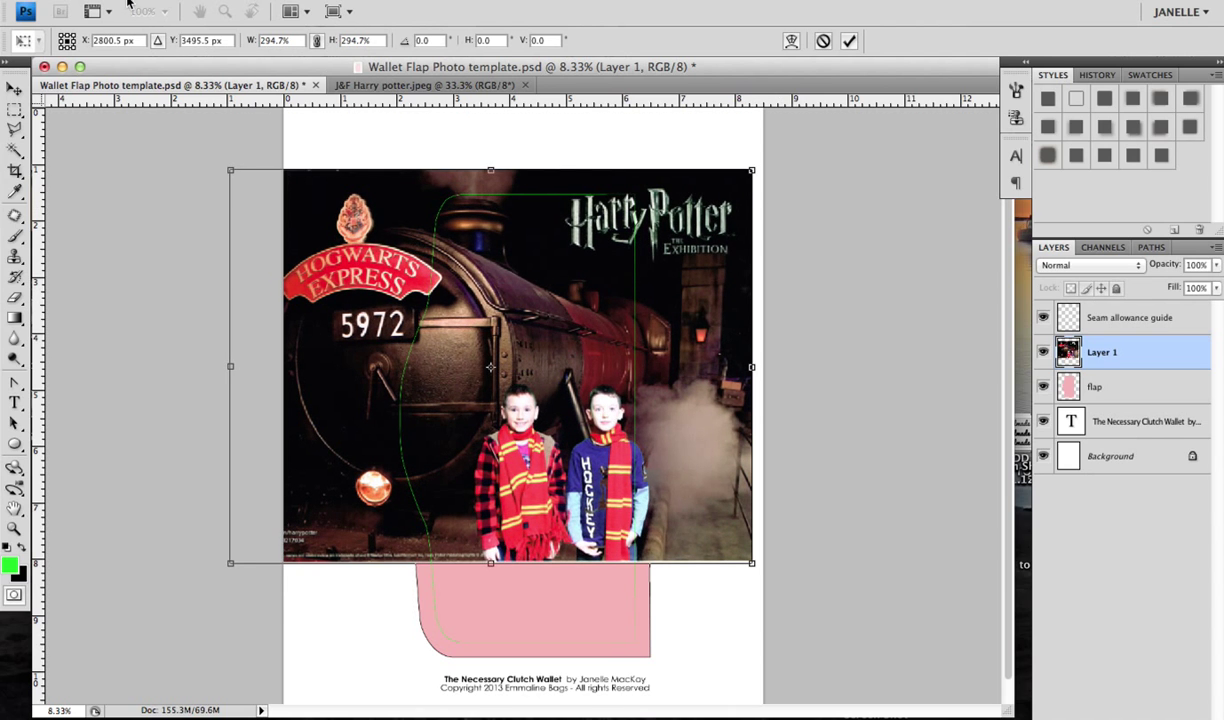
left_click(848, 42)
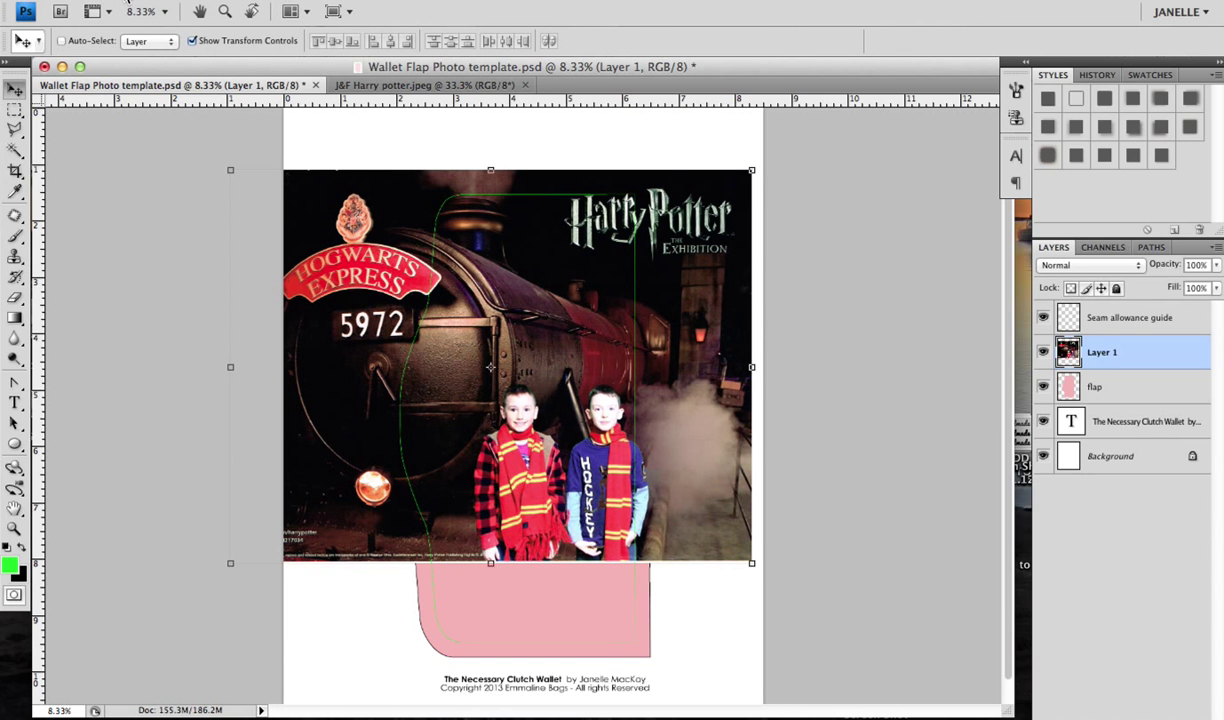
left_click(128, 3)
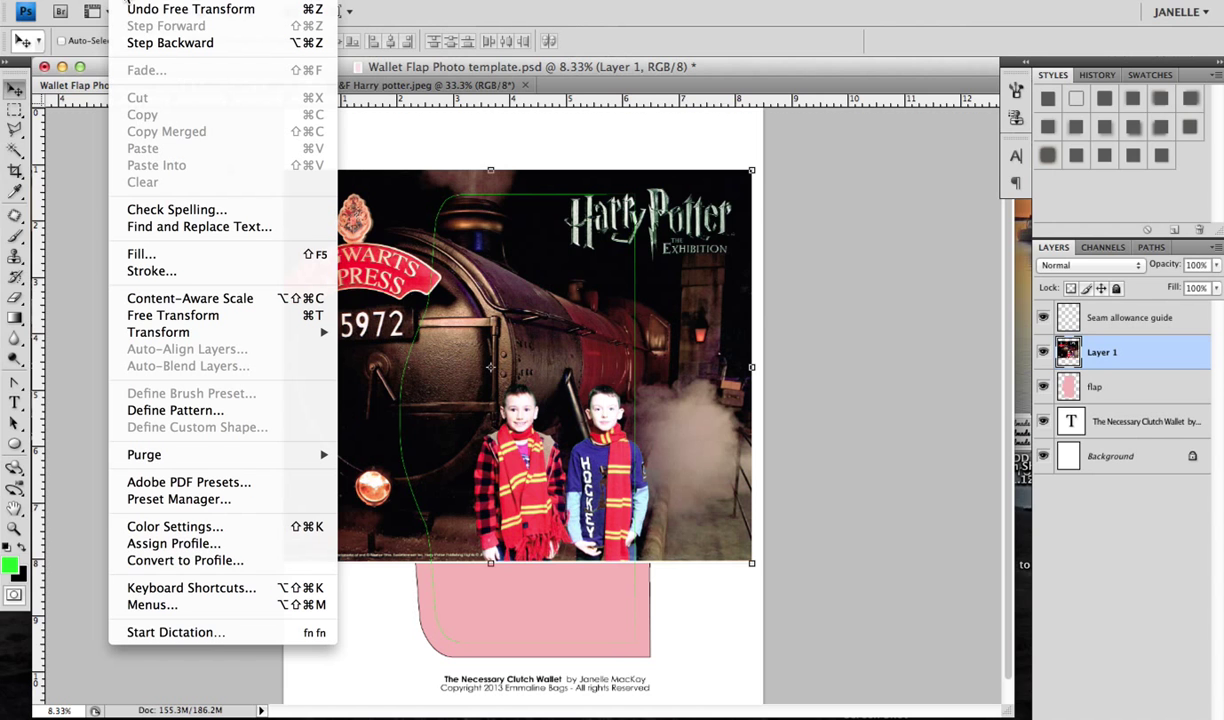
mouse_move(150, 341)
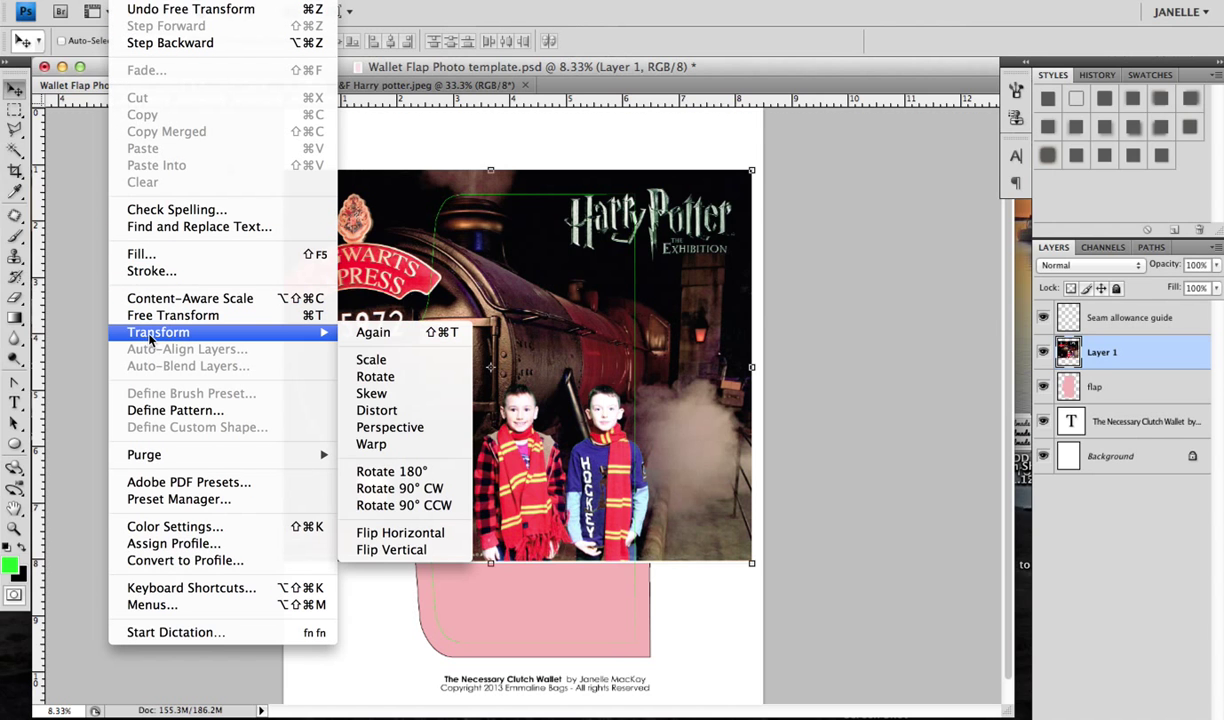
left_click(413, 490)
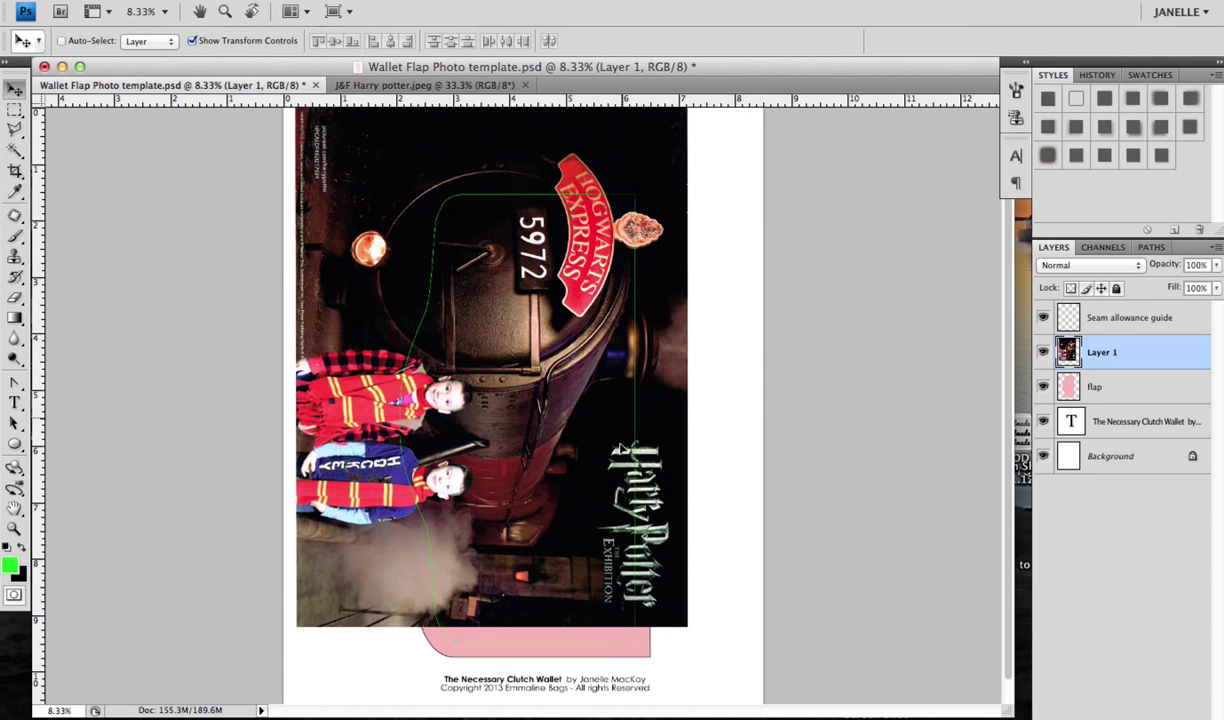
left_click_drag(620, 447, 662, 469)
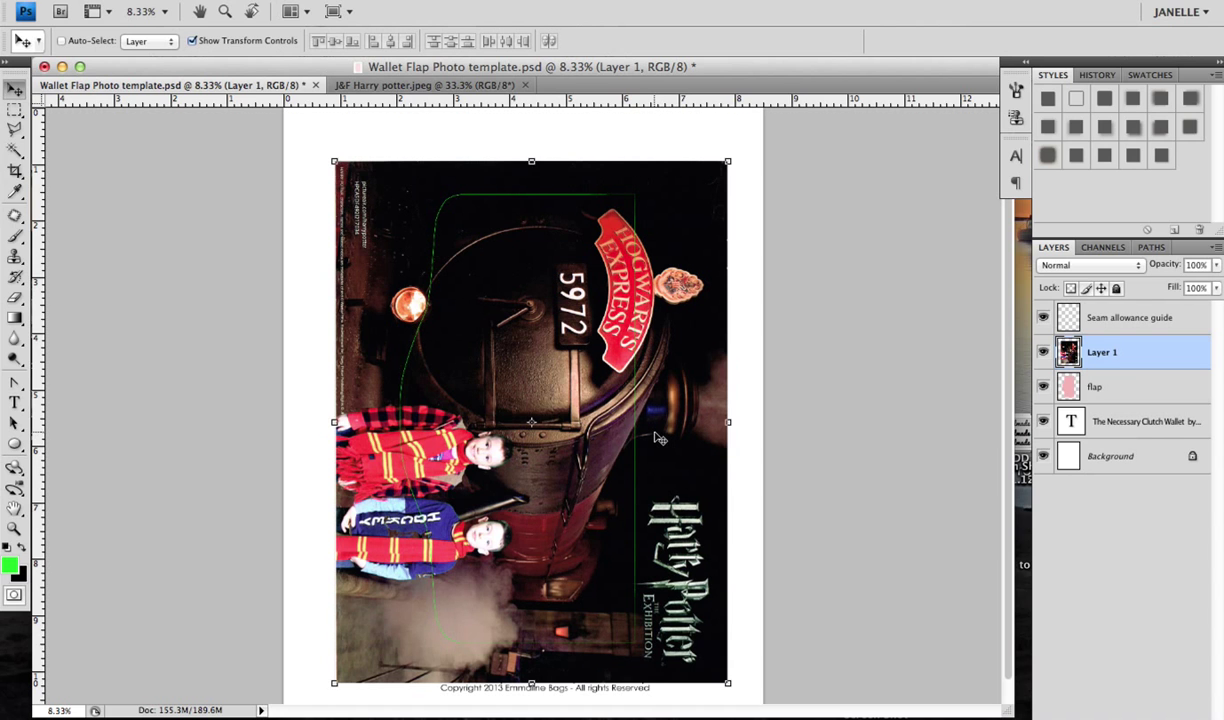
mouse_move(557, 420)
left_mouse_down()
mouse_move(578, 405)
mouse_move(571, 426)
left_mouse_up()
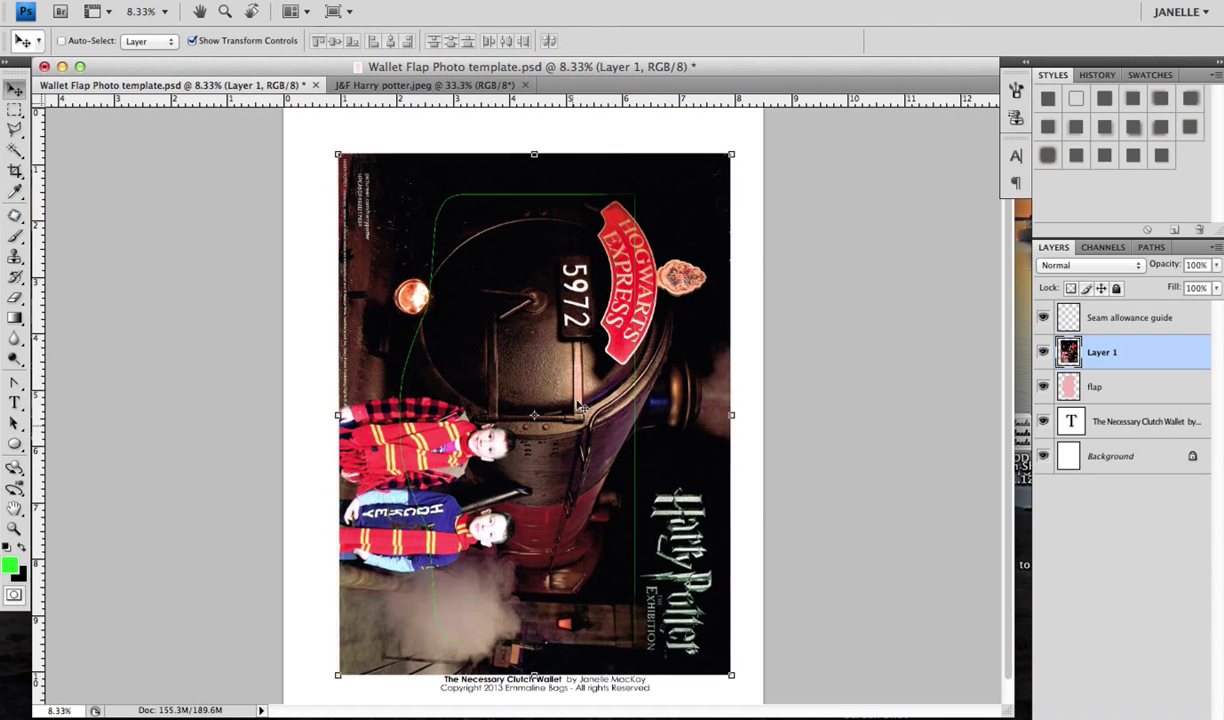
Create a clipping mask so Layer 1 is clipped to the flap layer
right_click(1122, 355)
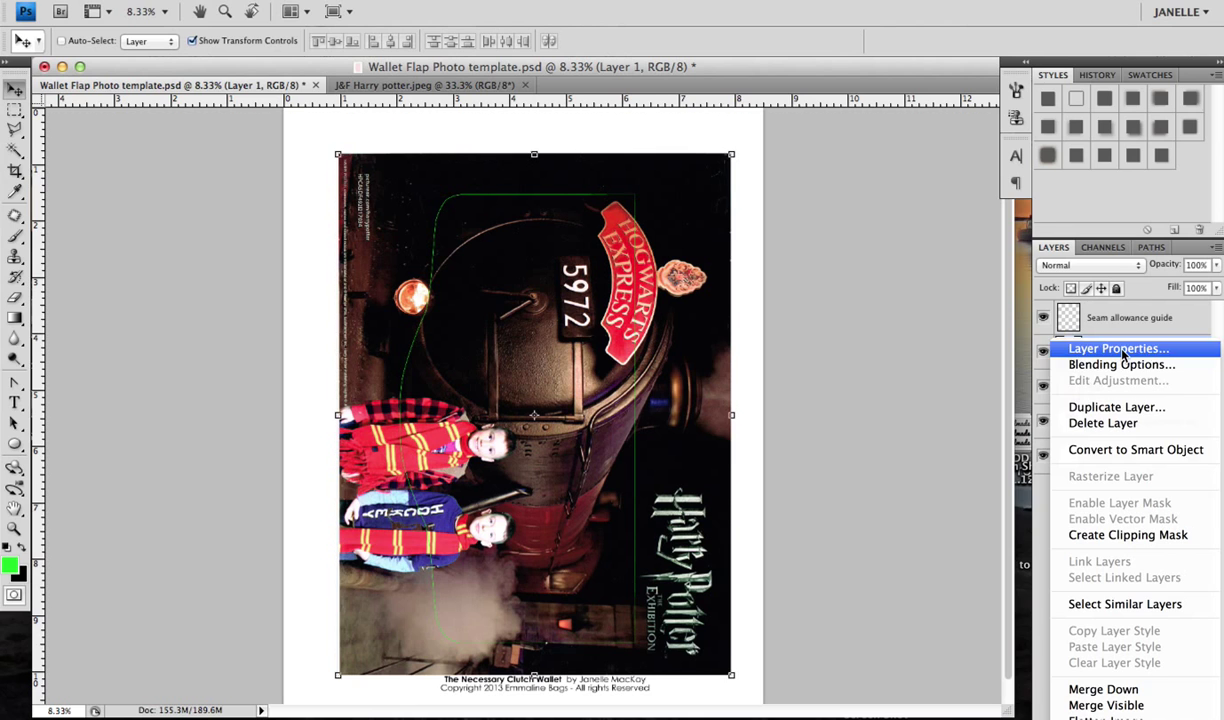
left_click(1112, 537)
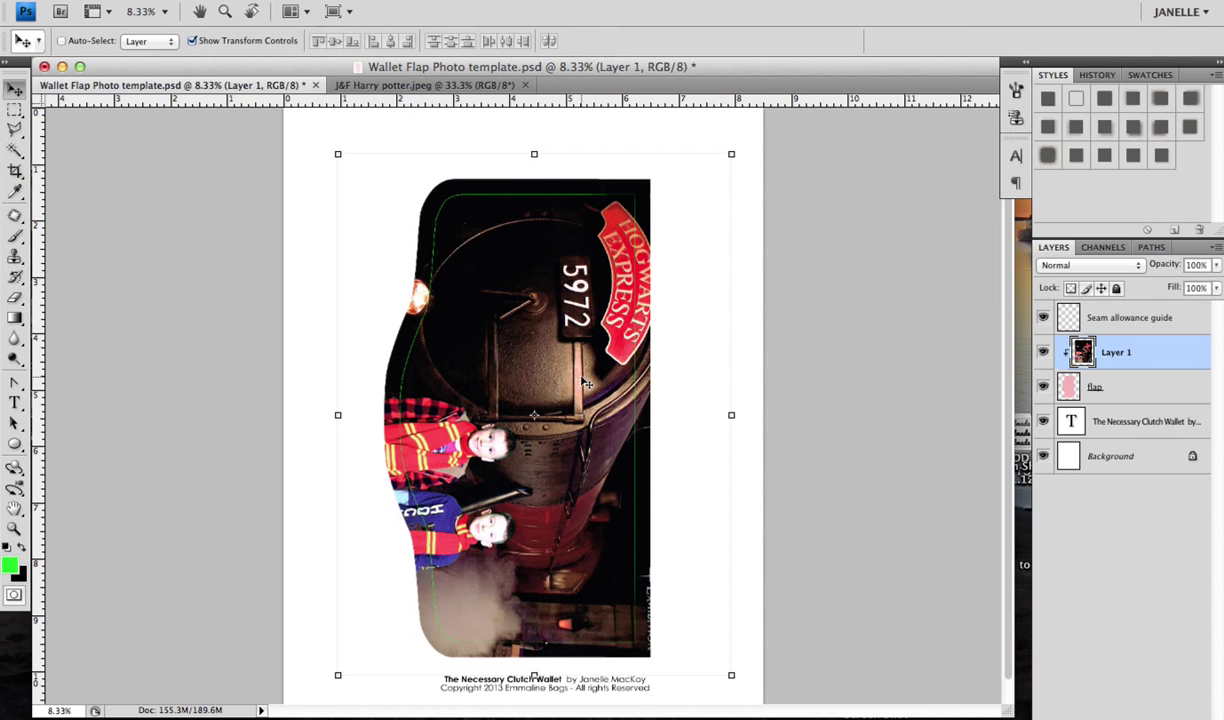
Rescale the clipped photo to 101.9% and shift it so both boys and the 5972 plate fit
mouse_move(541, 382)
left_mouse_down()
mouse_move(572, 364)
mouse_move(549, 406)
left_mouse_up()
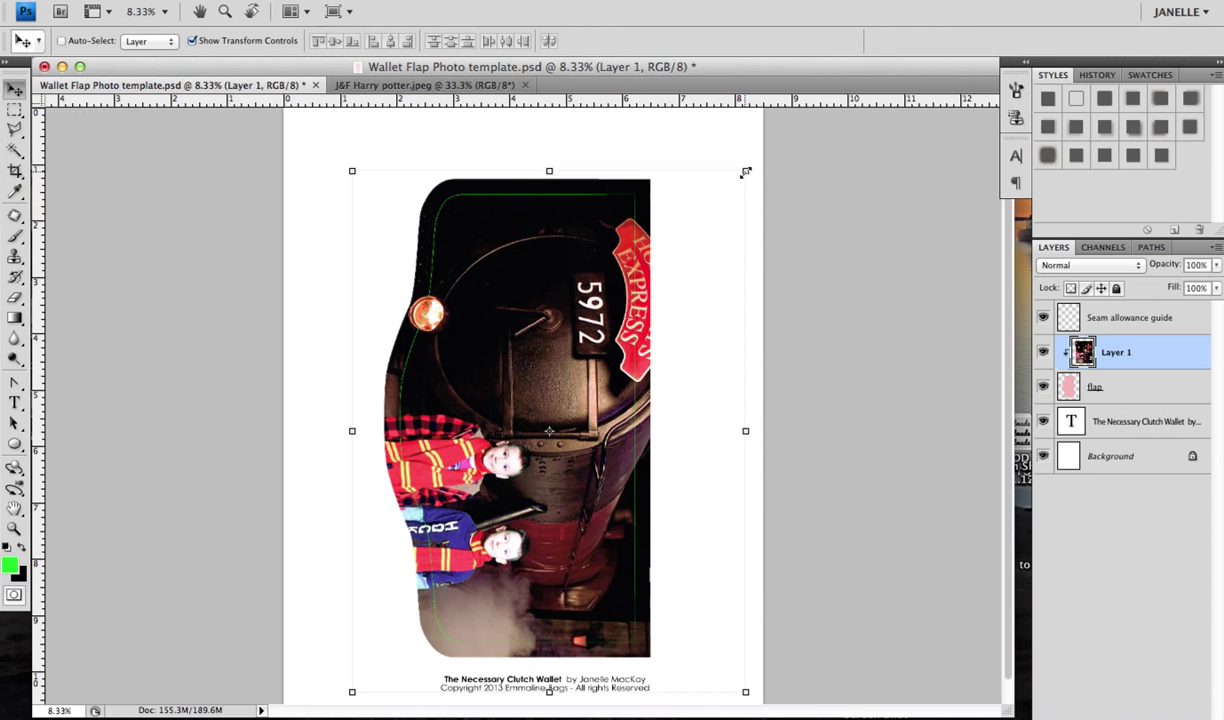
left_click_drag(746, 173, 695, 208)
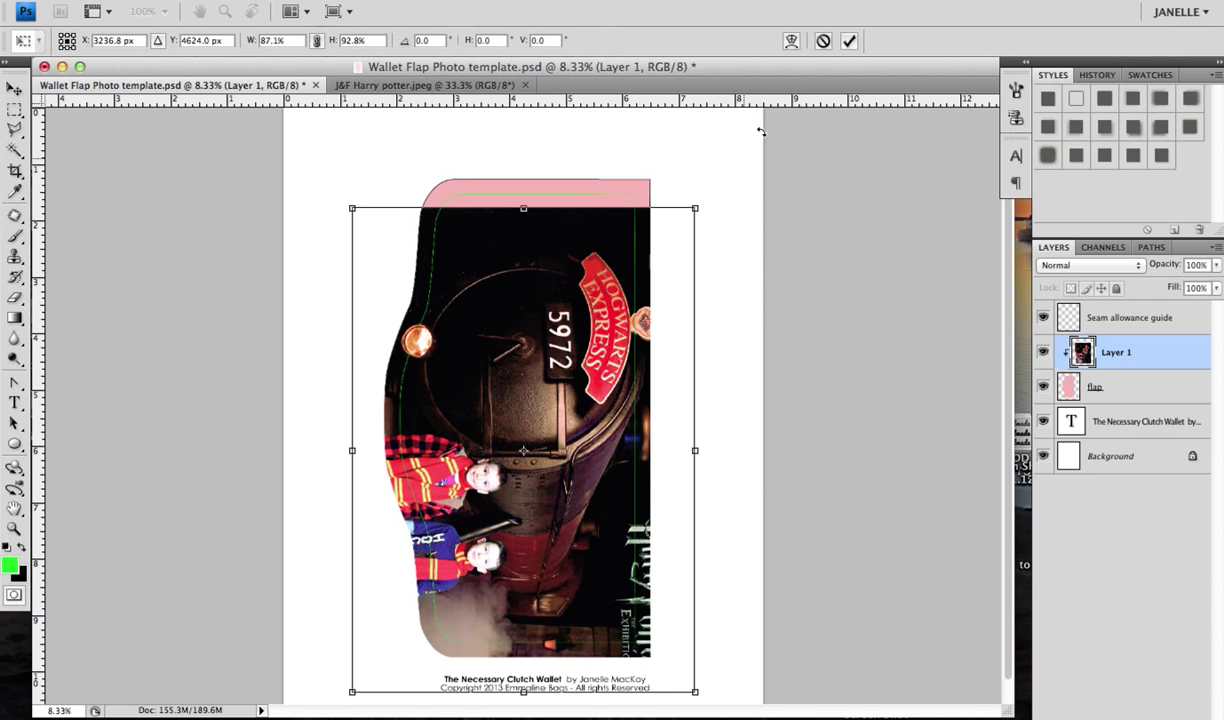
left_click(848, 41)
mouse_move(746, 171)
left_mouse_down()
mouse_move(675, 232)
mouse_move(700, 230)
mouse_move(768, 172)
left_mouse_up()
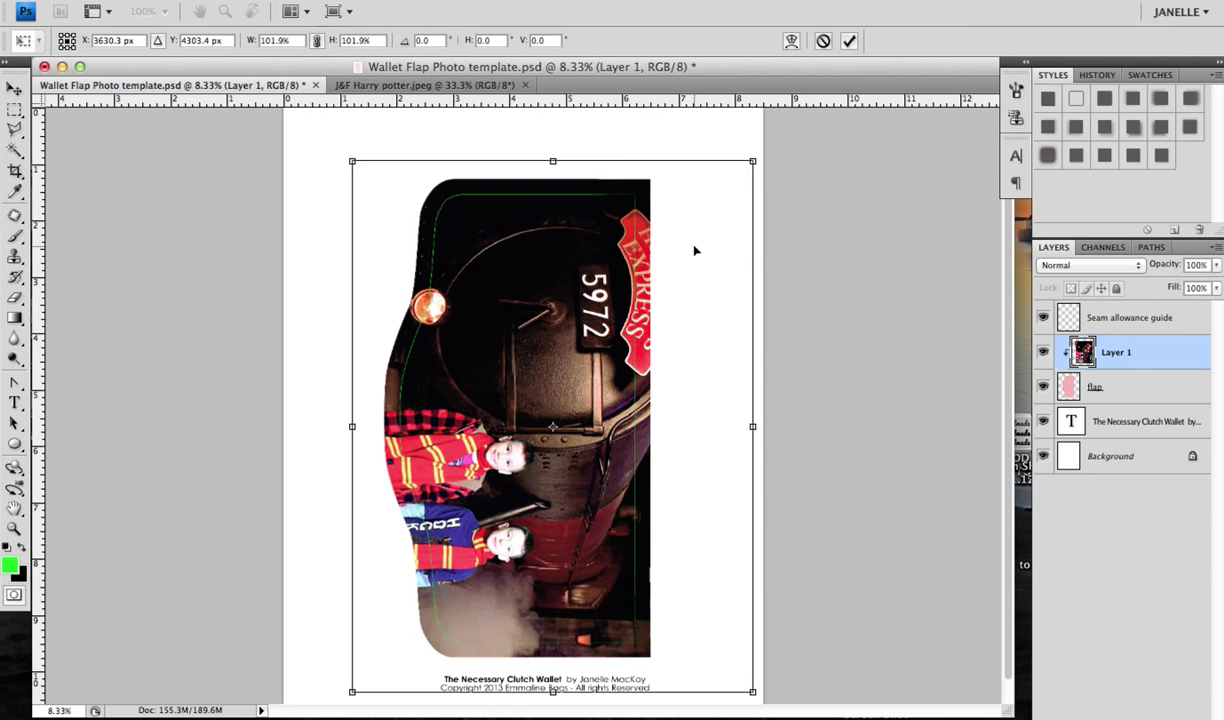
left_click_drag(694, 249, 729, 225)
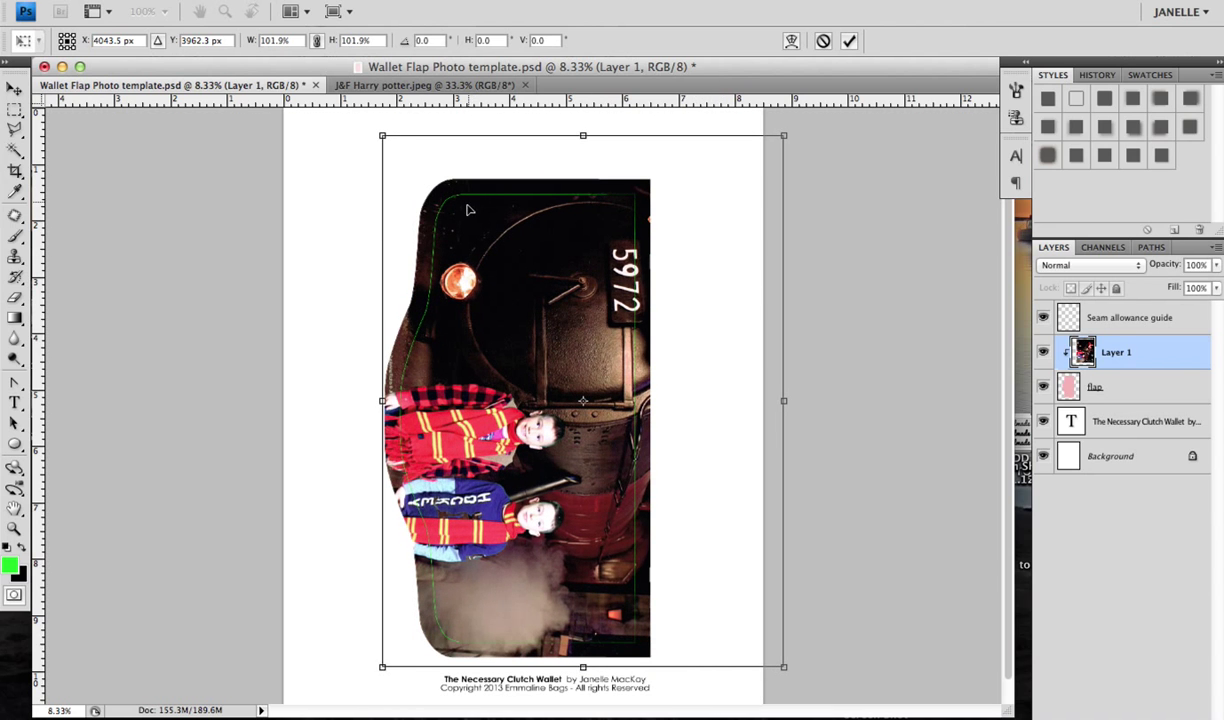
left_click_drag(492, 252, 485, 252)
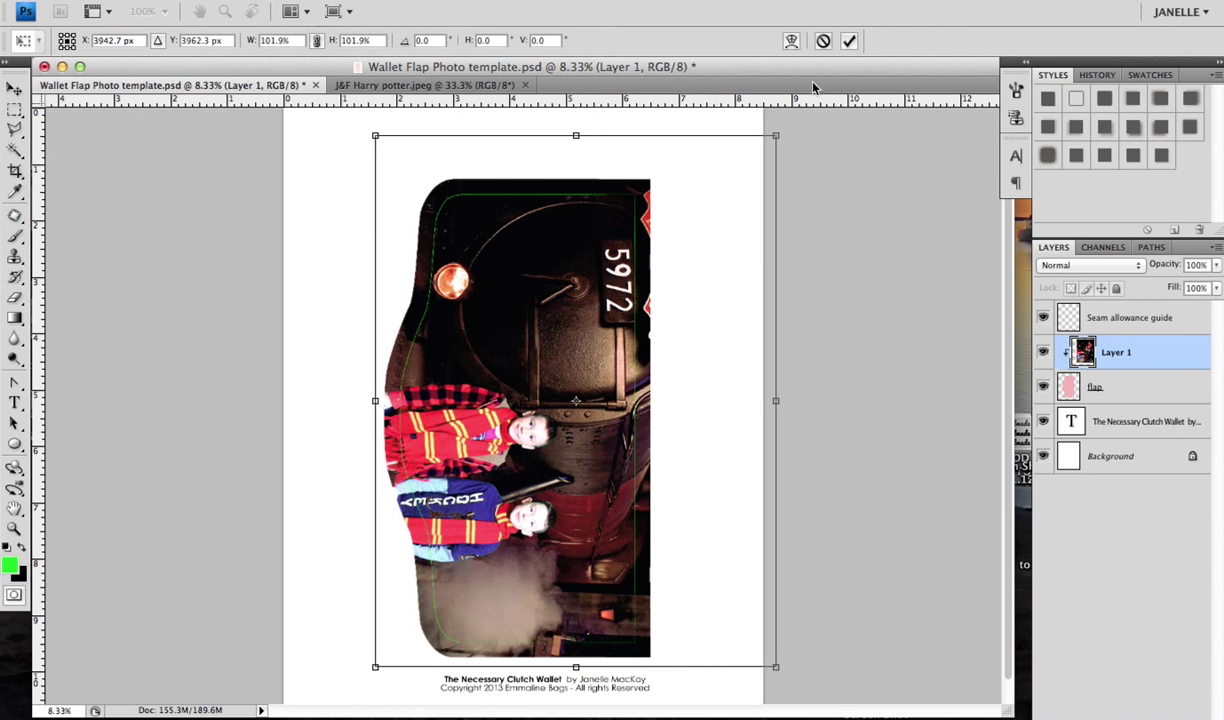
left_click(849, 41)
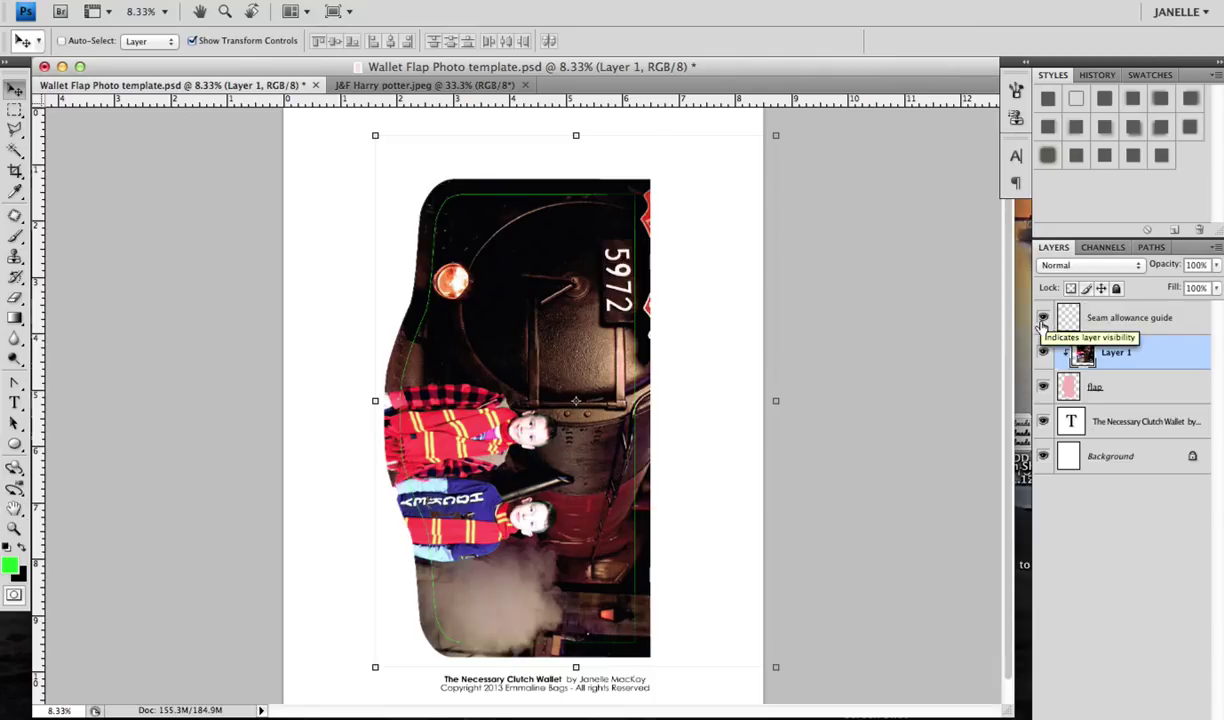
Hide the Seam allowance guide layer
left_click(1043, 318)
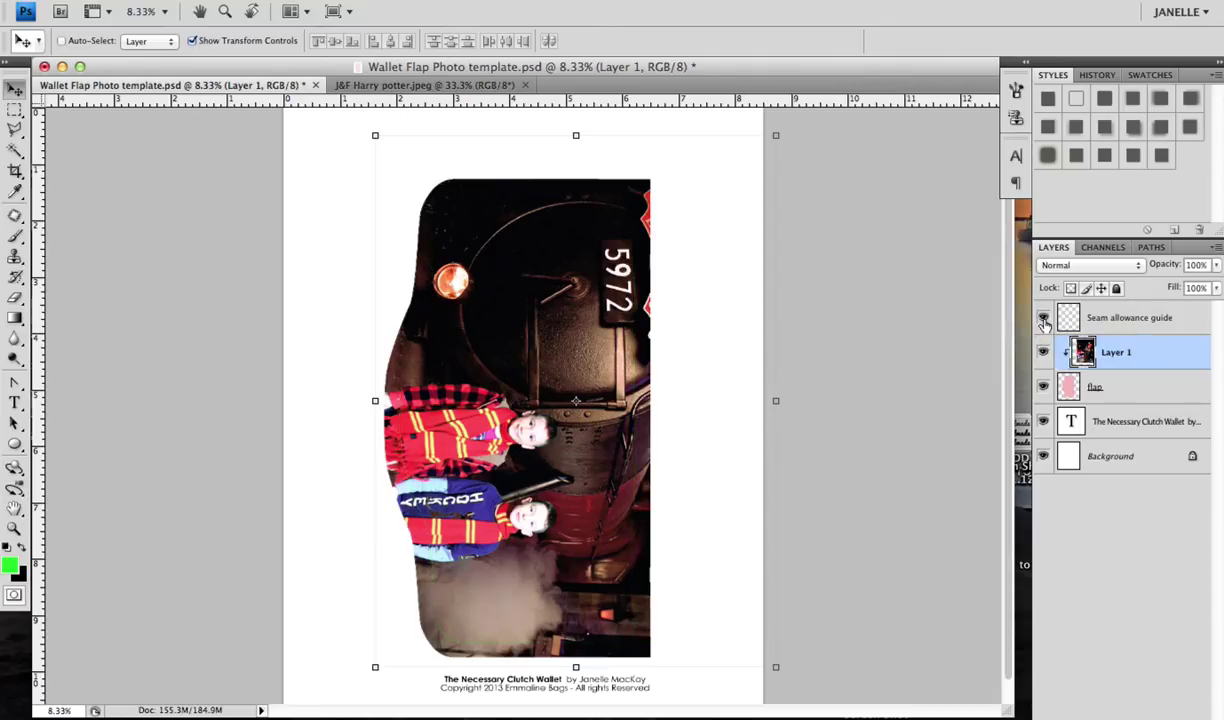
left_click(1043, 318)
left_click(1043, 319)
Select the Seam allowance guide, Layer 1 and flap layers and merge them into one layer
left_click(1079, 311)
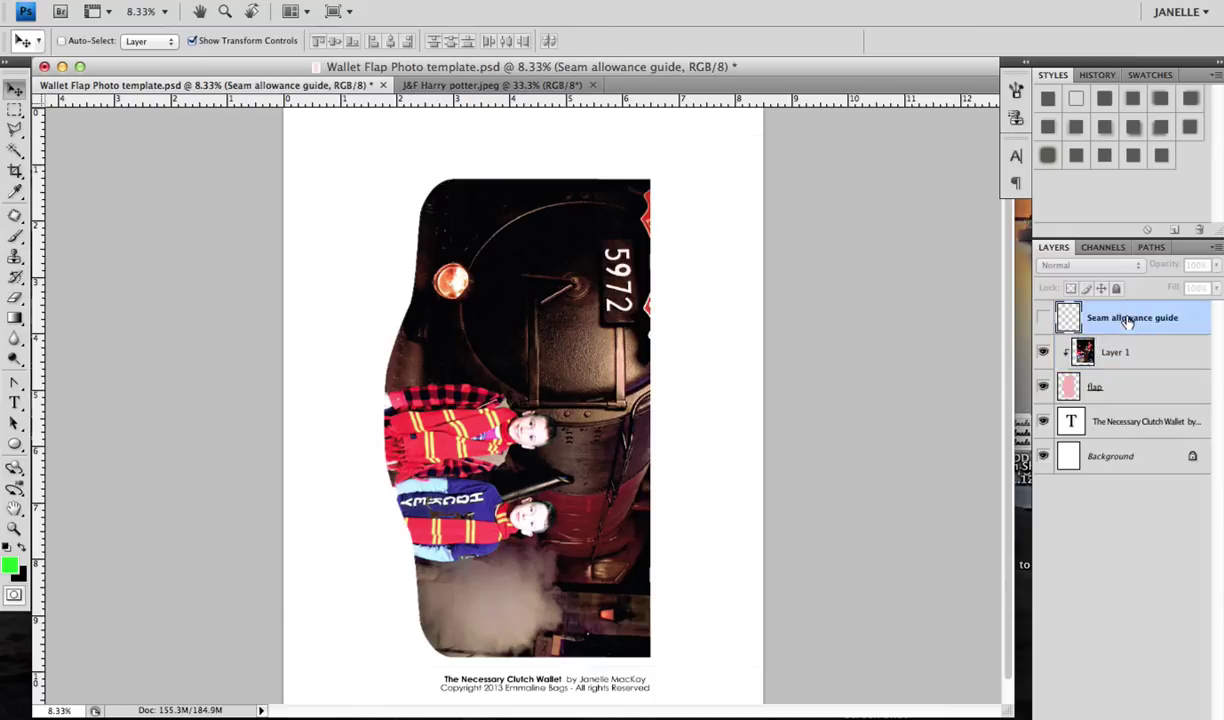
left_click(1130, 396, "shift")
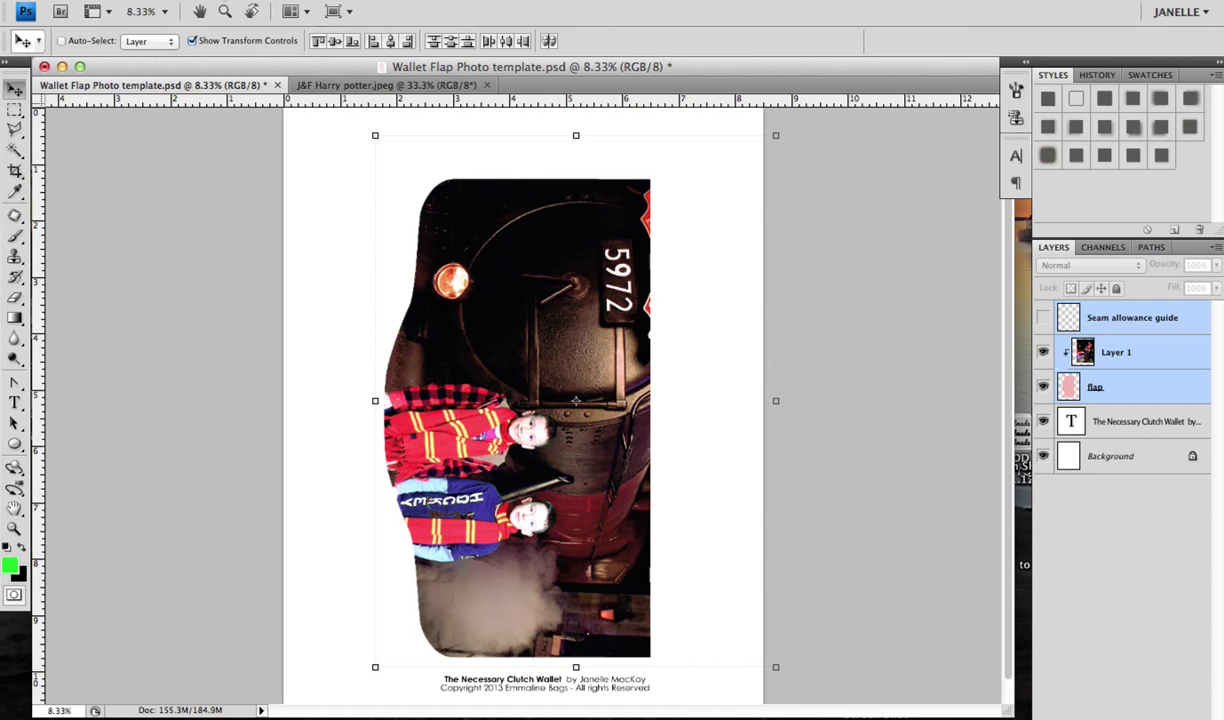
left_click(220, 2)
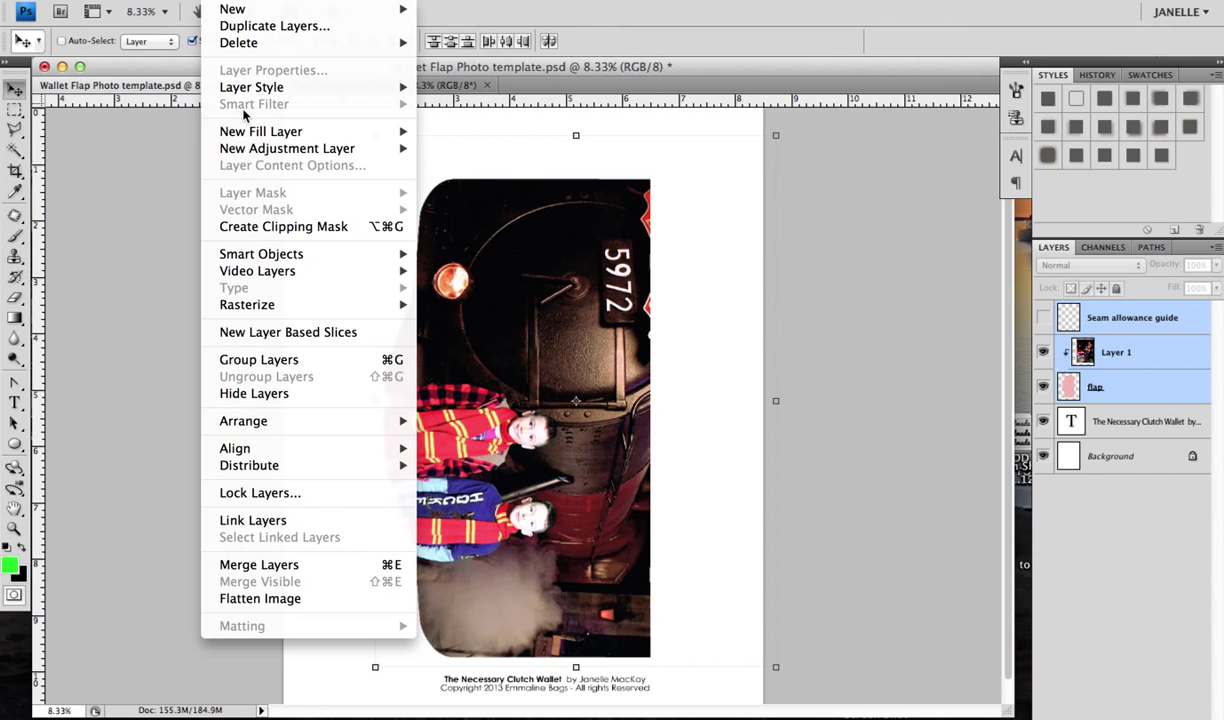
left_click(240, 565)
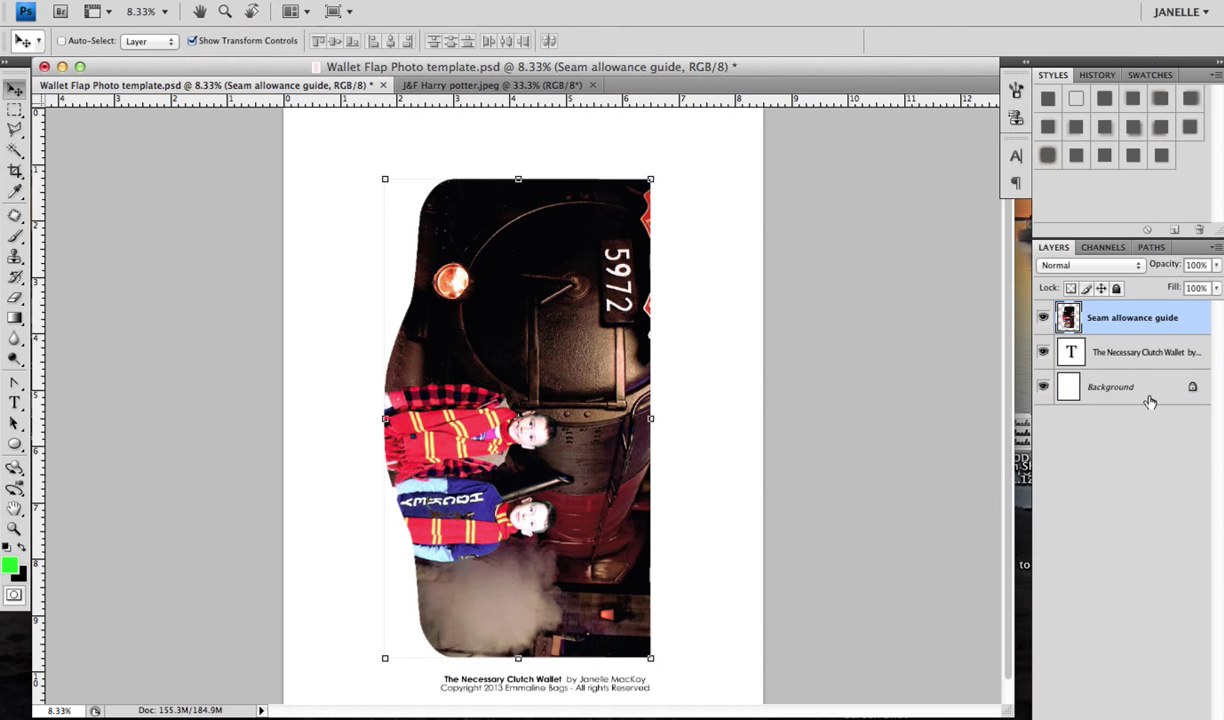